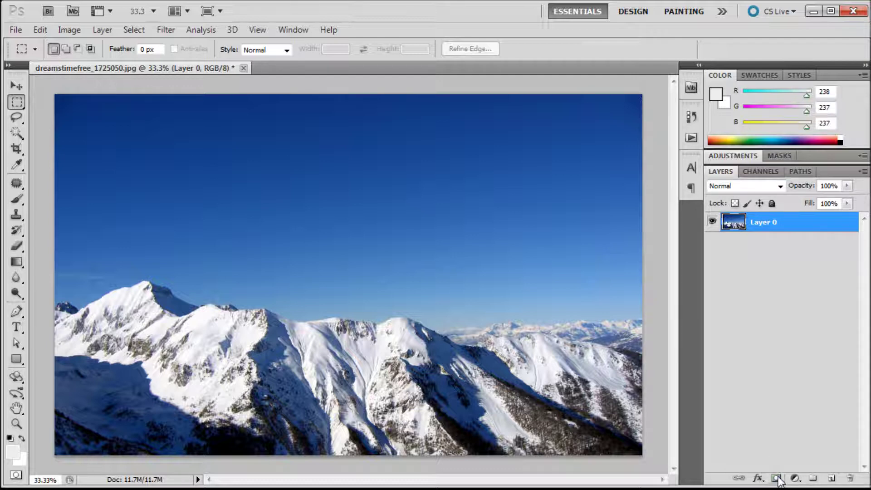
{"action": "left_click", "coordinate": [777, 479]}
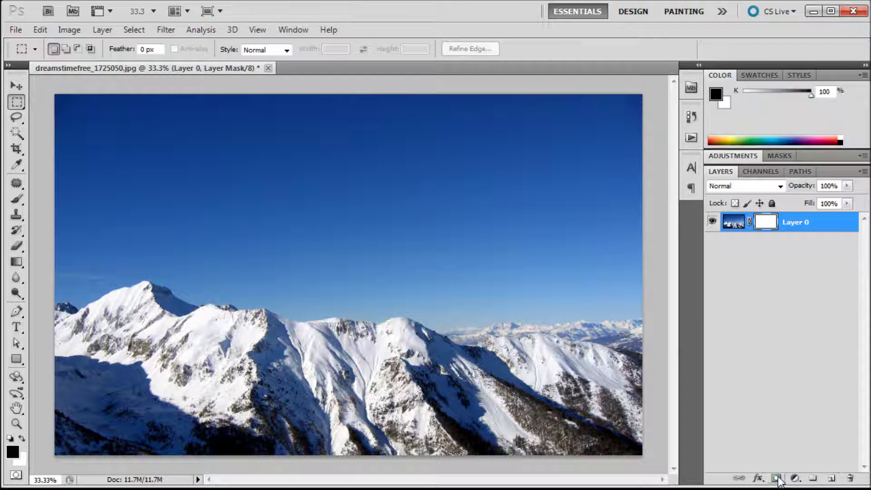
{"action": "right_click", "coordinate": [771, 223]}
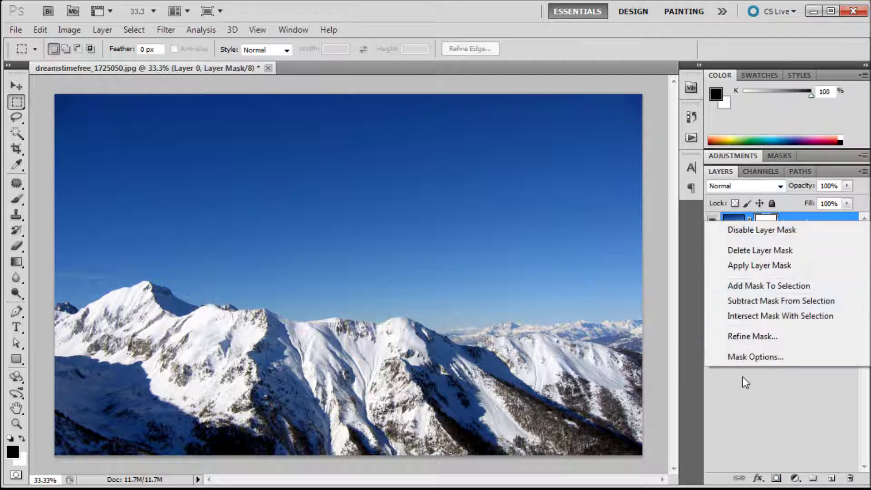
{"action": "left_click", "coordinate": [748, 392]}
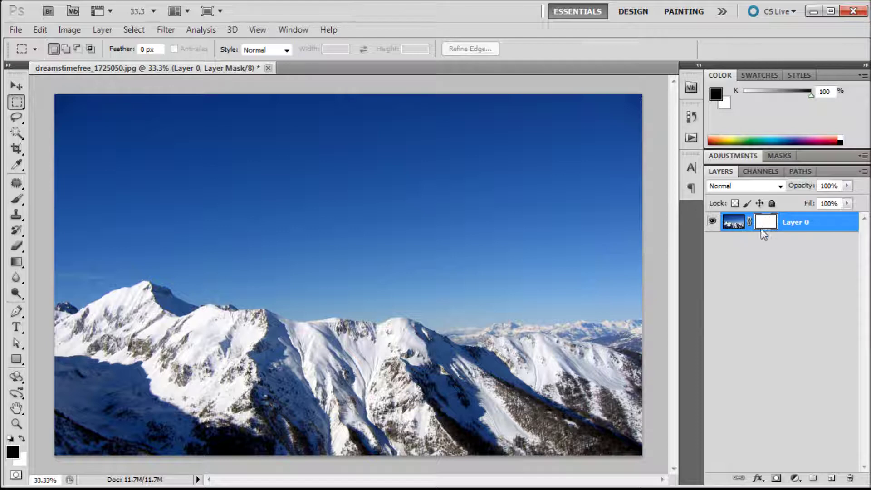
{"action": "right_click", "coordinate": [769, 227]}
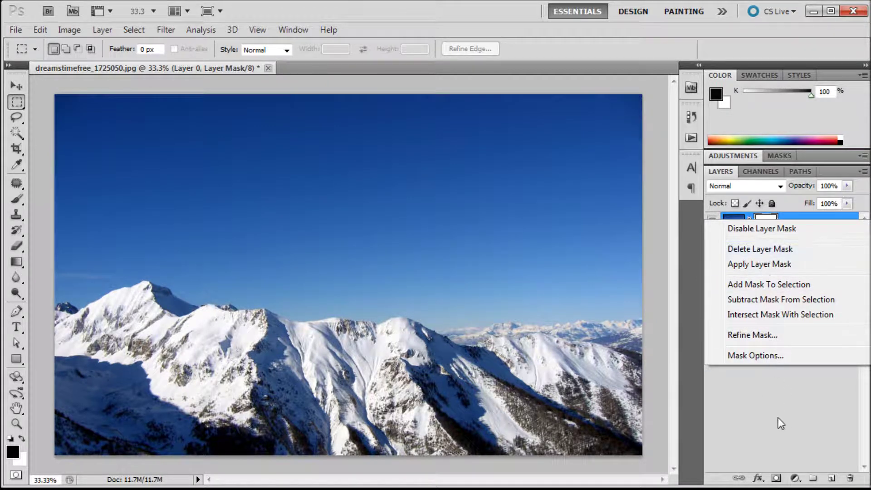
{"action": "left_click", "coordinate": [782, 392]}
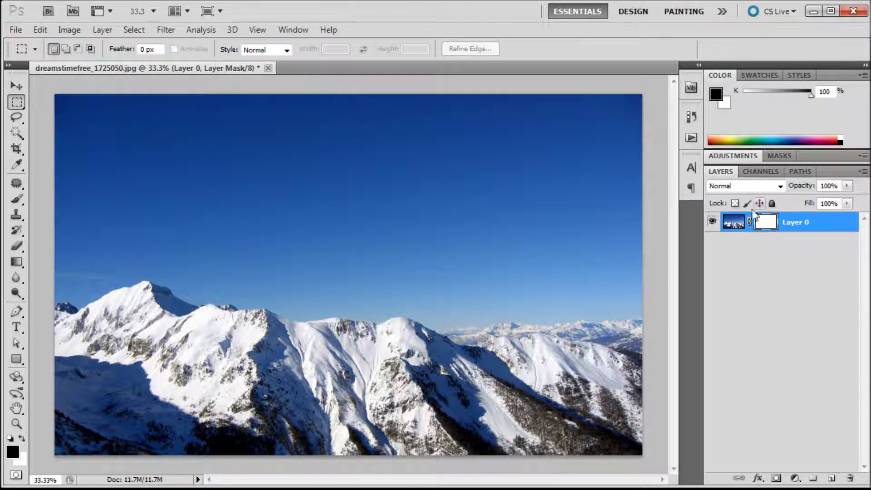
{"action": "left_click", "coordinate": [734, 222]}
{"action": "left_click", "coordinate": [772, 224]}
- Paint black on Layer 0's mask, resizing the brush, to hide the upper sky and the blue haze above the ridge
{"action": "left_click", "coordinate": [16, 200]}
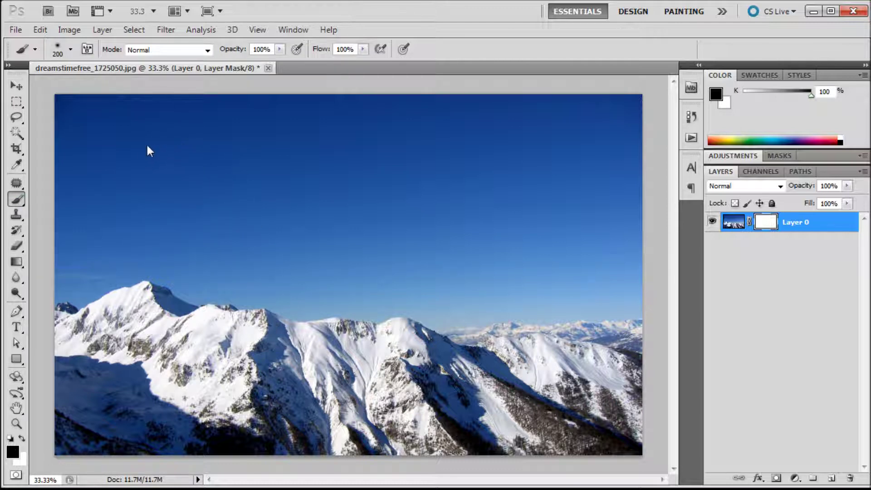
{"action": "mouse_move", "coordinate": [113, 132]}
{"action": "left_mouse_down"}
{"action": "mouse_move", "coordinate": [93, 158]}
{"action": "mouse_move", "coordinate": [93, 119]}
{"action": "mouse_move", "coordinate": [63, 103]}
{"action": "mouse_move", "coordinate": [53, 120]}
{"action": "mouse_move", "coordinate": [233, 130]}
{"action": "left_mouse_up"}
{"action": "key", "text": "bracketright"}
{"action": "key", "text": "bracketright"}
{"action": "key", "text": "bracketright"}
{"action": "key", "text": "bracketright"}
{"action": "key", "text": "bracketright"}
{"action": "key", "text": "bracketright"}
{"action": "key", "text": "bracketright"}
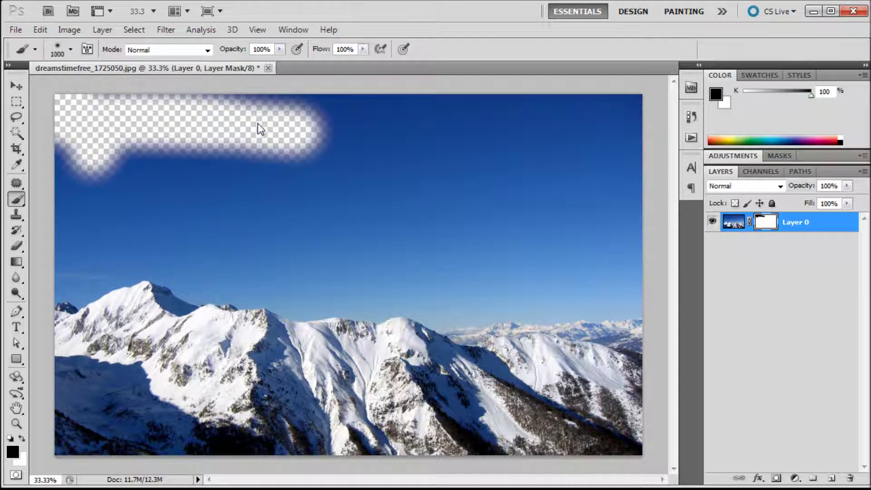
{"action": "mouse_move", "coordinate": [327, 141]}
{"action": "left_mouse_down"}
{"action": "mouse_move", "coordinate": [278, 149]}
{"action": "mouse_move", "coordinate": [502, 145]}
{"action": "mouse_move", "coordinate": [594, 162]}
{"action": "left_mouse_up"}
{"action": "key", "text": "bracketleft"}
{"action": "key", "text": "bracketleft"}
{"action": "key", "text": "bracketleft"}
{"action": "key", "text": "bracketleft"}
{"action": "key", "text": "bracketleft"}
{"action": "mouse_move", "coordinate": [609, 237]}
{"action": "left_mouse_down"}
{"action": "mouse_move", "coordinate": [627, 119]}
{"action": "mouse_move", "coordinate": [568, 228]}
{"action": "mouse_move", "coordinate": [620, 259]}
{"action": "mouse_move", "coordinate": [606, 276]}
{"action": "mouse_move", "coordinate": [576, 281]}
{"action": "mouse_move", "coordinate": [366, 288]}
{"action": "mouse_move", "coordinate": [210, 264]}
{"action": "mouse_move", "coordinate": [174, 239]}
{"action": "mouse_move", "coordinate": [66, 267]}
{"action": "mouse_move", "coordinate": [87, 229]}
{"action": "mouse_move", "coordinate": [56, 169]}
{"action": "mouse_move", "coordinate": [70, 192]}
{"action": "mouse_move", "coordinate": [369, 187]}
{"action": "mouse_move", "coordinate": [543, 209]}
{"action": "mouse_move", "coordinate": [300, 263]}
{"action": "mouse_move", "coordinate": [214, 259]}
{"action": "mouse_move", "coordinate": [144, 235]}
{"action": "mouse_move", "coordinate": [91, 122]}
{"action": "mouse_move", "coordinate": [206, 101]}
{"action": "mouse_move", "coordinate": [565, 128]}
{"action": "mouse_move", "coordinate": [607, 121]}
{"action": "left_mouse_up"}
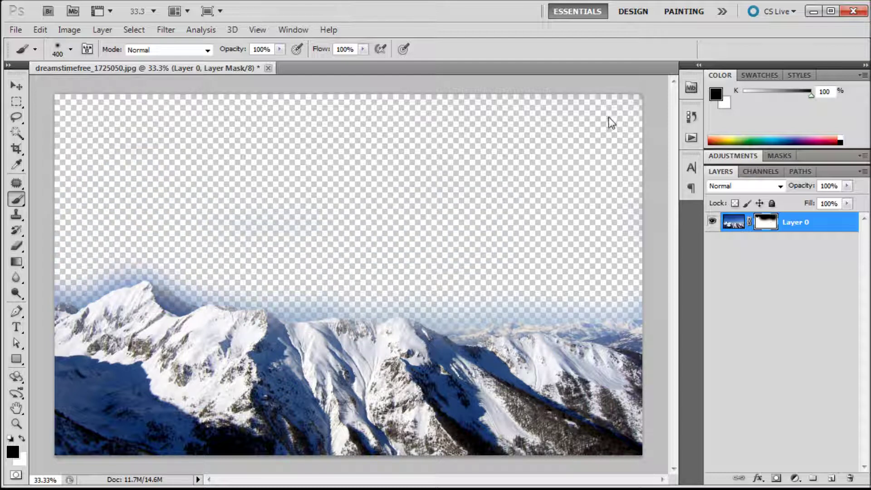
{"action": "key", "text": "bracketleft"}
{"action": "key", "text": "bracketleft"}
{"action": "key", "text": "bracketleft"}
{"action": "key", "text": "bracketleft"}
{"action": "key", "text": "bracketleft"}
{"action": "key", "text": "bracketleft"}
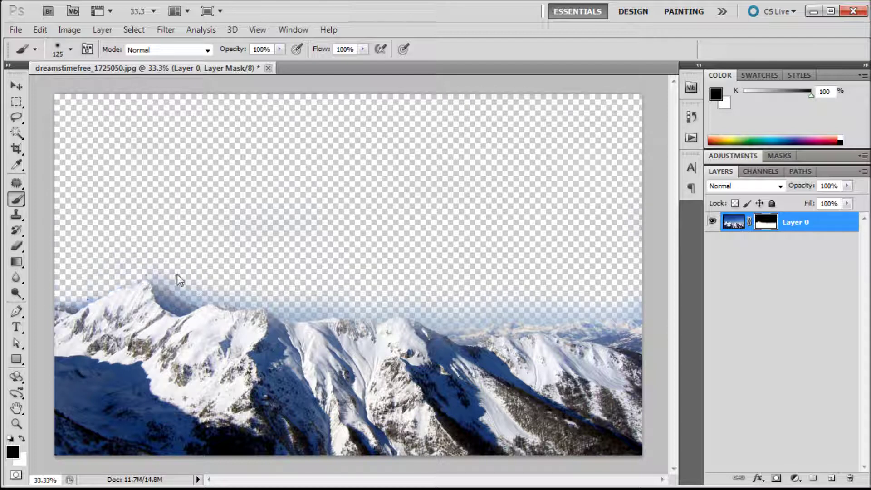
{"action": "mouse_move", "coordinate": [182, 281]}
{"action": "left_mouse_down"}
{"action": "mouse_move", "coordinate": [349, 306]}
{"action": "mouse_move", "coordinate": [287, 304]}
{"action": "mouse_move", "coordinate": [368, 296]}
{"action": "mouse_move", "coordinate": [566, 318]}
{"action": "left_mouse_up"}
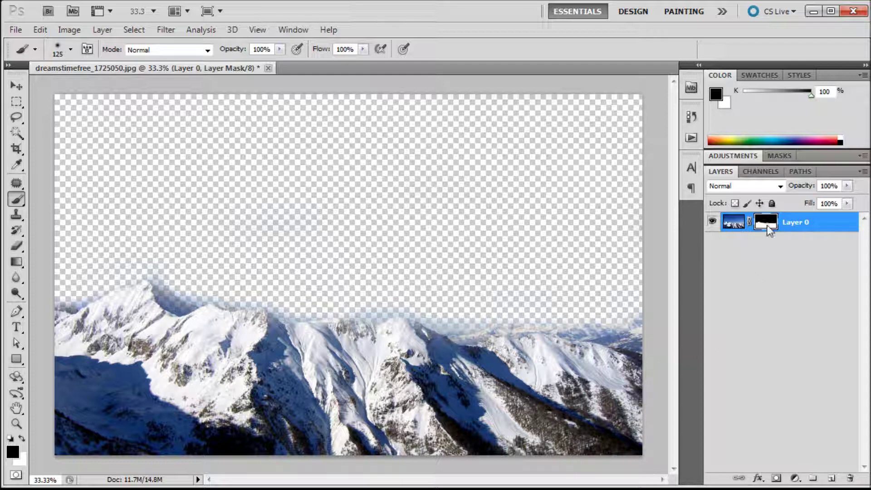
- Switch to white and paint with a larger brush just above the ridge to restore a band of blue sky
{"action": "key", "text": "x"}
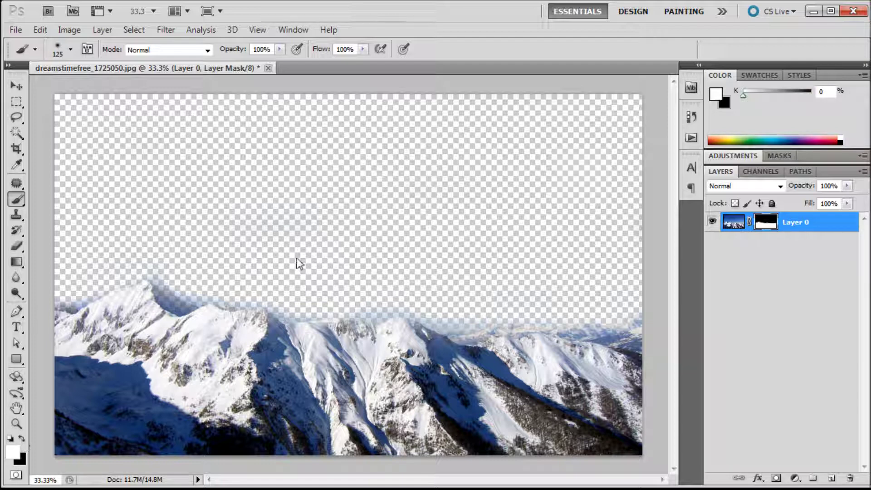
{"action": "key", "text": "bracketright"}
{"action": "key", "text": "bracketright"}
{"action": "key", "text": "bracketright"}
{"action": "key", "text": "bracketright"}
{"action": "key", "text": "bracketright"}
{"action": "mouse_move", "coordinate": [331, 272]}
{"action": "left_mouse_down"}
{"action": "mouse_move", "coordinate": [298, 262]}
{"action": "mouse_move", "coordinate": [272, 288]}
{"action": "mouse_move", "coordinate": [122, 267]}
{"action": "mouse_move", "coordinate": [268, 243]}
{"action": "mouse_move", "coordinate": [486, 306]}
{"action": "mouse_move", "coordinate": [692, 336]}
{"action": "mouse_move", "coordinate": [551, 280]}
{"action": "mouse_move", "coordinate": [576, 336]}
{"action": "left_mouse_up"}
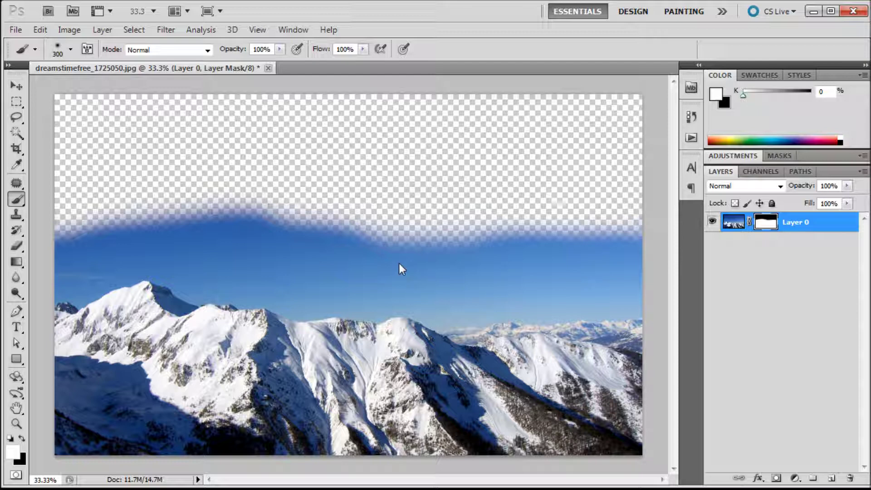
{"action": "right_click", "coordinate": [772, 222]}
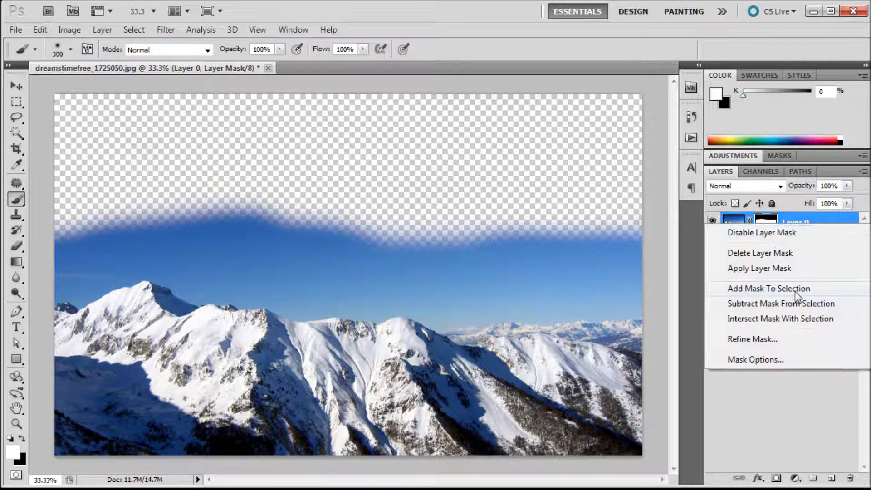
- Disable and then delete Layer 0's layer mask to restore the full original photo
{"action": "left_click", "coordinate": [758, 233]}
{"action": "right_click", "coordinate": [762, 226]}
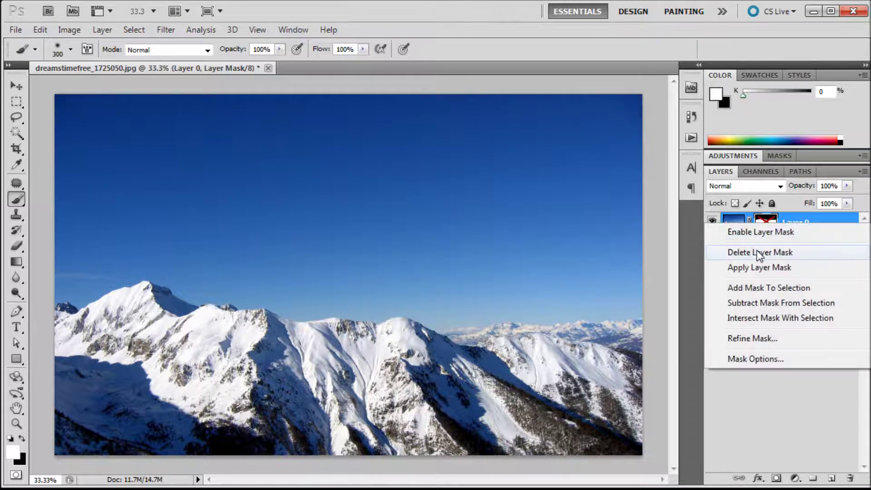
{"action": "left_click", "coordinate": [757, 252]}
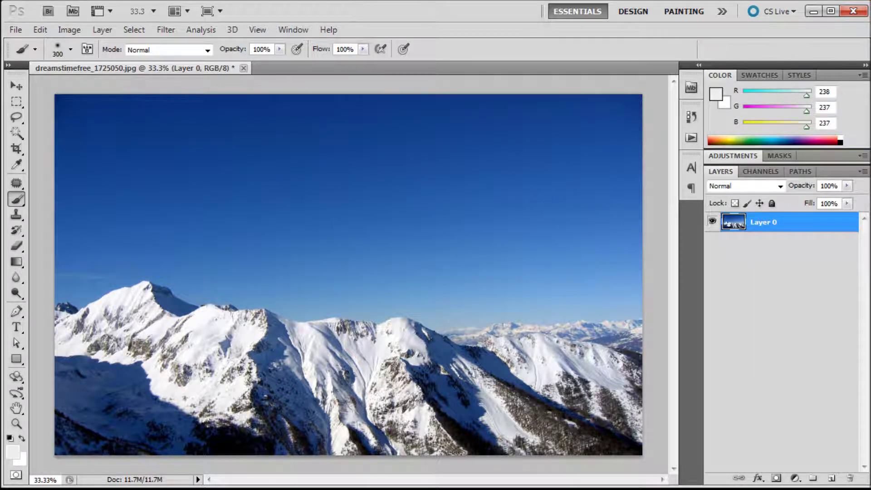
{"action": "left_click", "coordinate": [16, 119]}
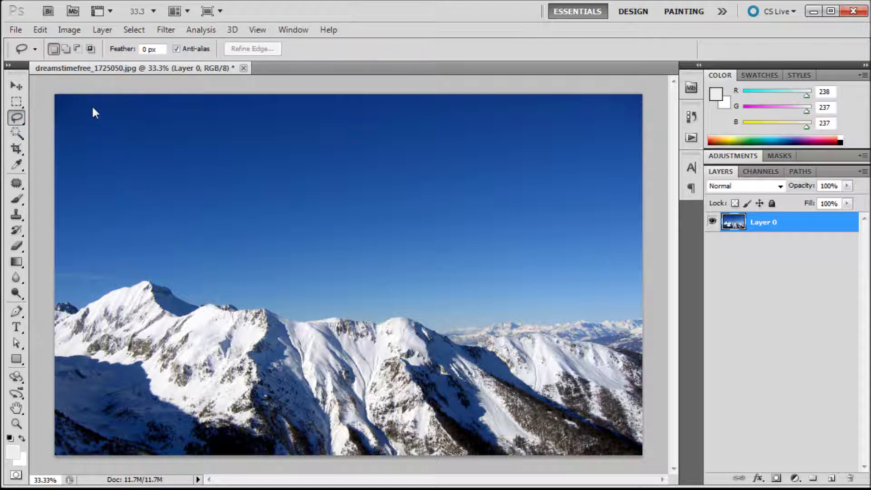
- Lasso the sky from the left edge, along the mountain ridge, and back across the top
{"action": "mouse_move", "coordinate": [76, 95]}
{"action": "left_mouse_down"}
{"action": "mouse_move", "coordinate": [42, 108]}
{"action": "mouse_move", "coordinate": [44, 281]}
{"action": "mouse_move", "coordinate": [54, 317]}
{"action": "left_mouse_up"}
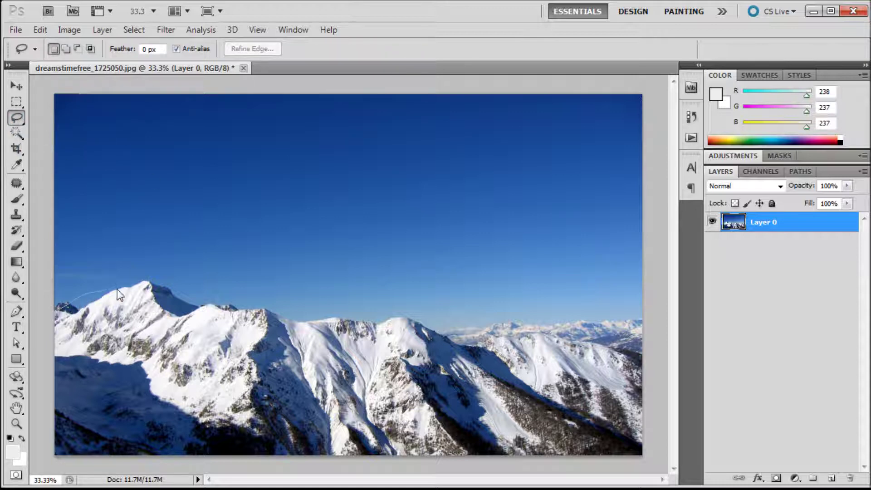
{"action": "left_click_drag", "start_coordinate": [205, 300], "coordinate": [445, 324]}
{"action": "mouse_move", "coordinate": [540, 320]}
{"action": "left_mouse_down"}
{"action": "mouse_move", "coordinate": [641, 314]}
{"action": "mouse_move", "coordinate": [680, 121]}
{"action": "mouse_move", "coordinate": [647, 82]}
{"action": "mouse_move", "coordinate": [86, 91]}
{"action": "left_mouse_up"}
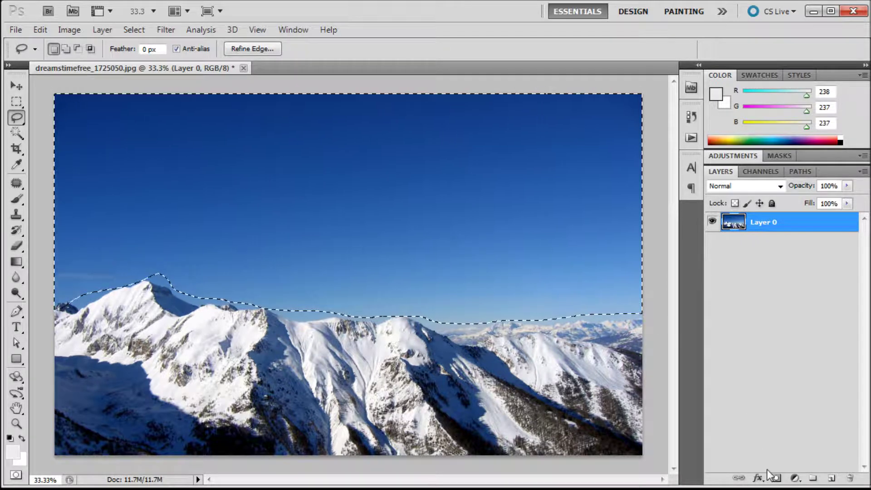
- Add a layer mask from the sky selection and invert it with Image > Adjustments so the sky is hidden
{"action": "left_click", "coordinate": [777, 478]}
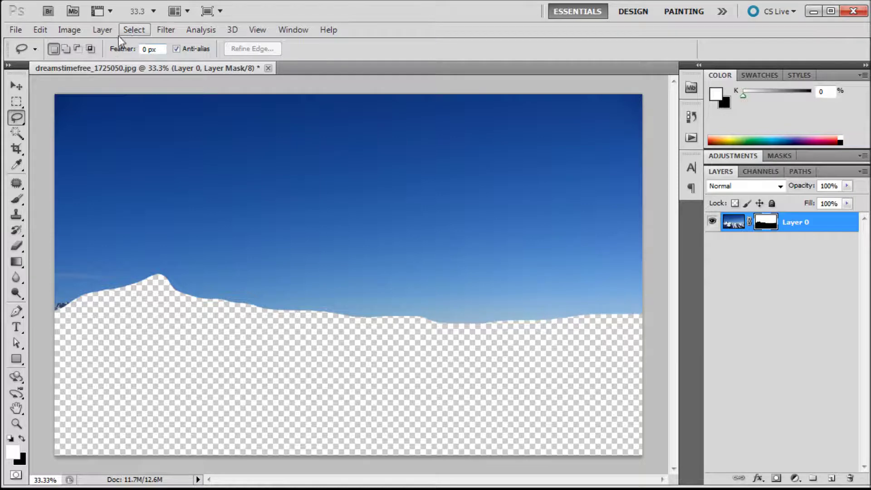
{"action": "left_click", "coordinate": [69, 30]}
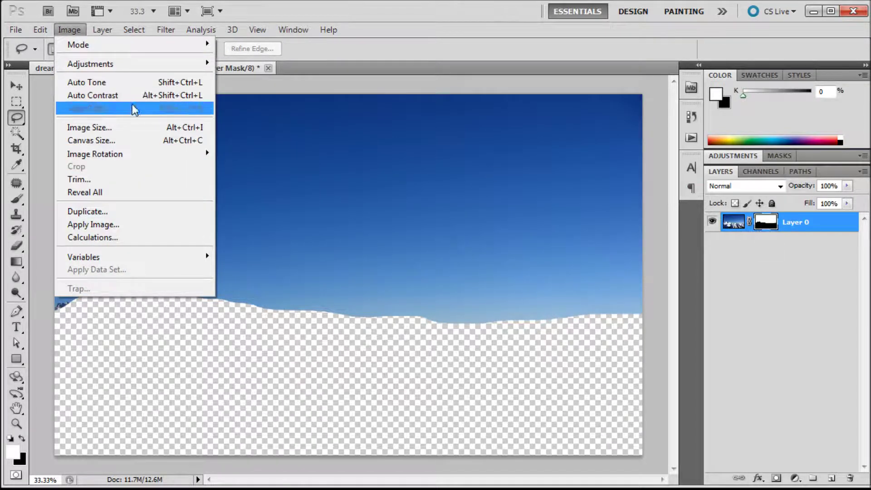
{"action": "mouse_move", "coordinate": [84, 66]}
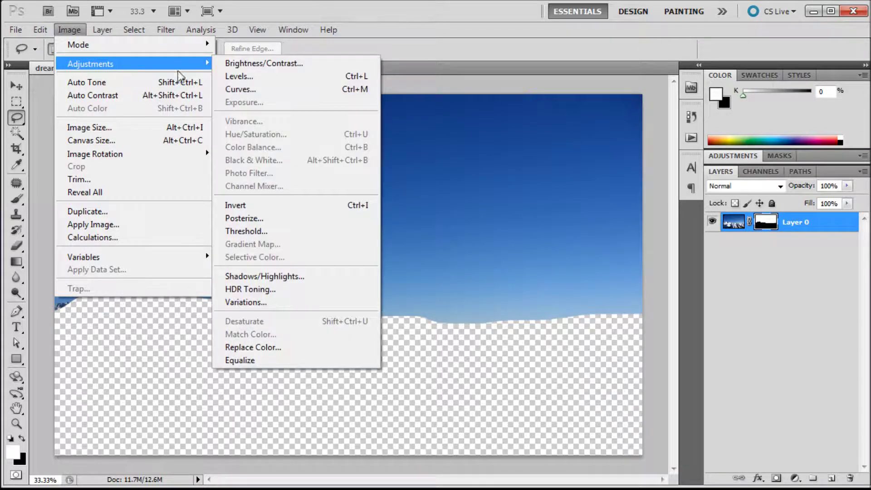
{"action": "left_click", "coordinate": [276, 205]}
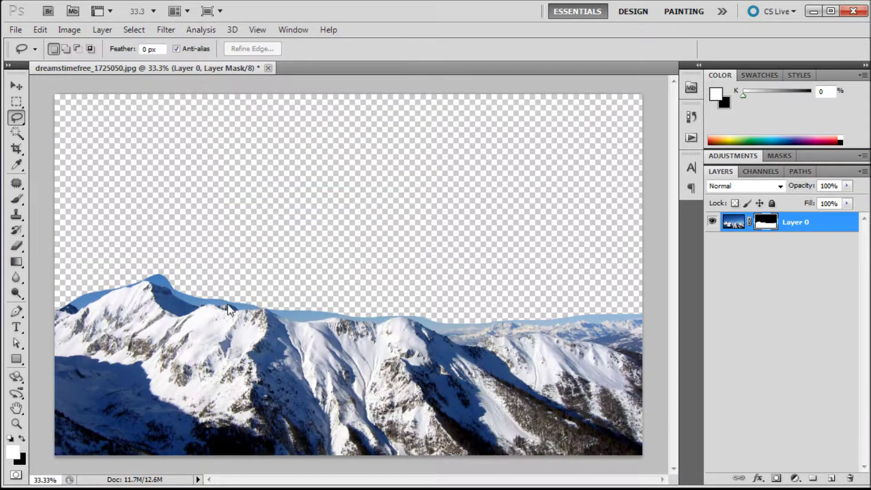